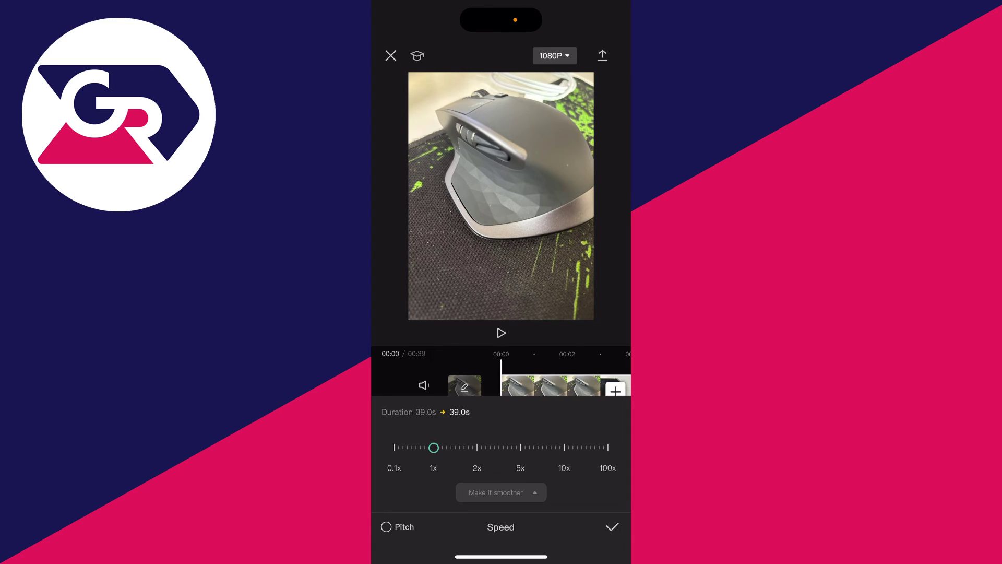
# Set the clip speed to exactly 3.0x and confirm it.
pyautogui.moveTo(433, 447); pyautogui.dragTo(486, 447)
pyautogui.moveTo(492, 447); pyautogui.dragTo(491, 447)
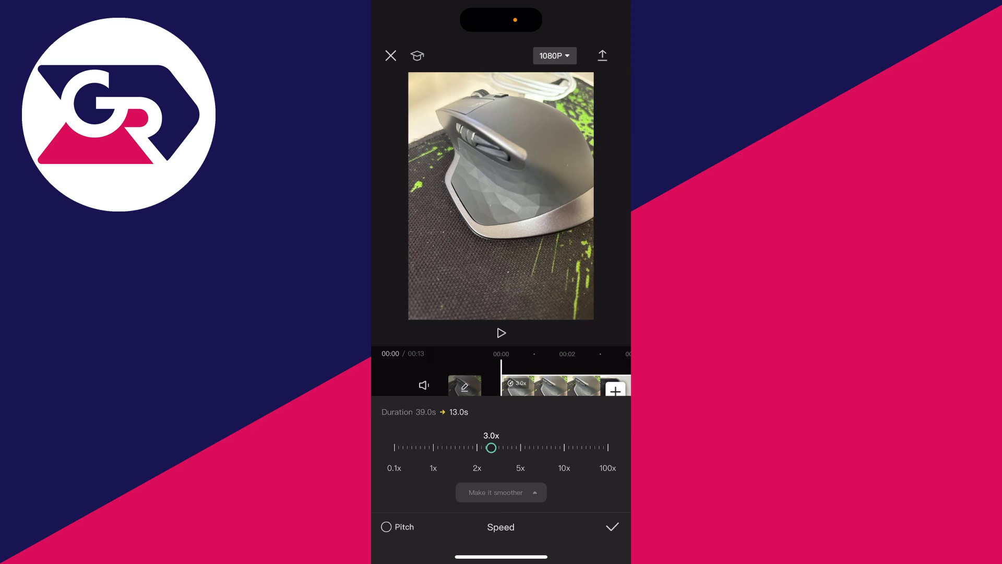
pyautogui.click(613, 526)
# Play and pause the 13-second sped-up preview, then scrub back to an earlier point.
pyautogui.click(501, 333)
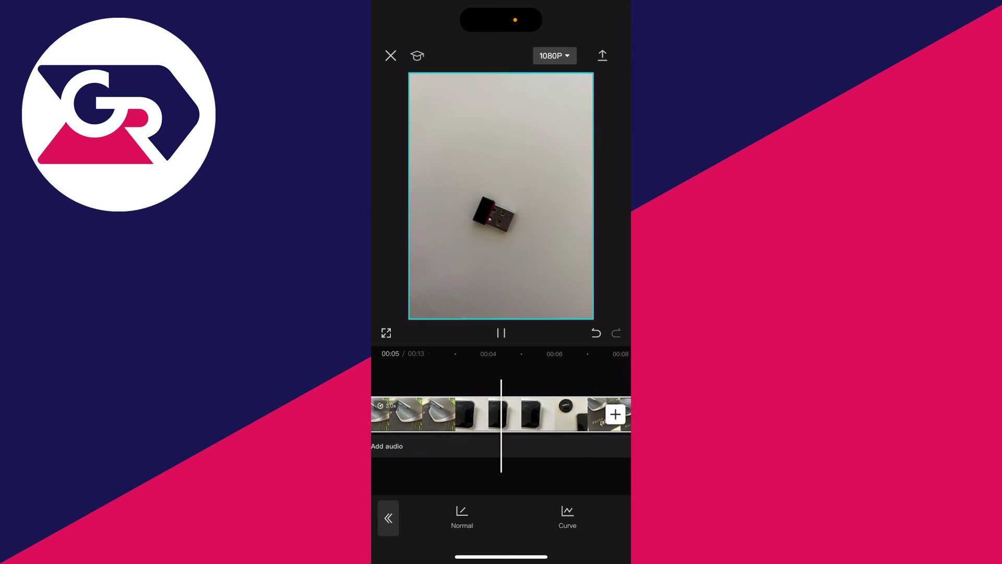
pyautogui.click(502, 332)
pyautogui.moveTo(439, 415); pyautogui.dragTo(537, 415)
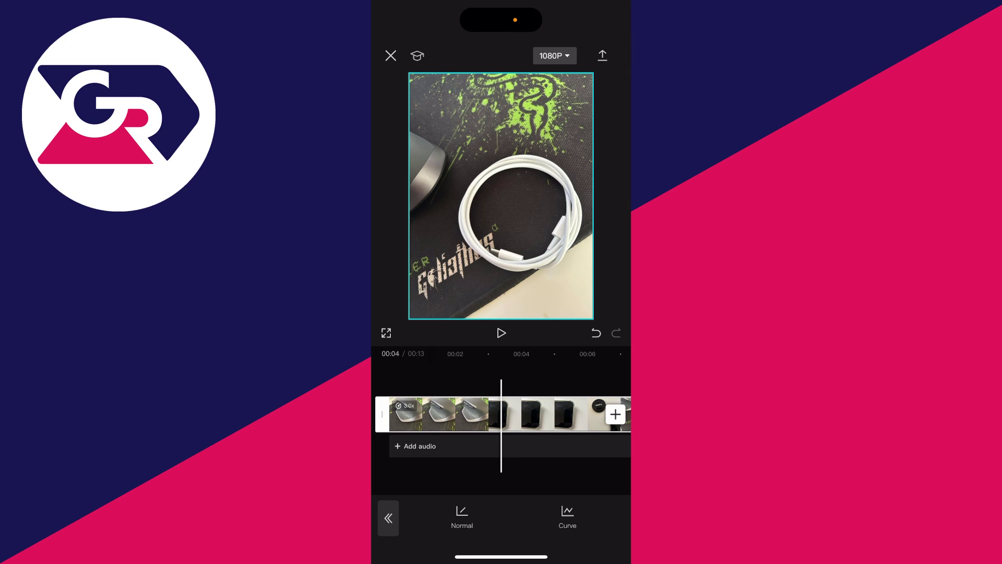